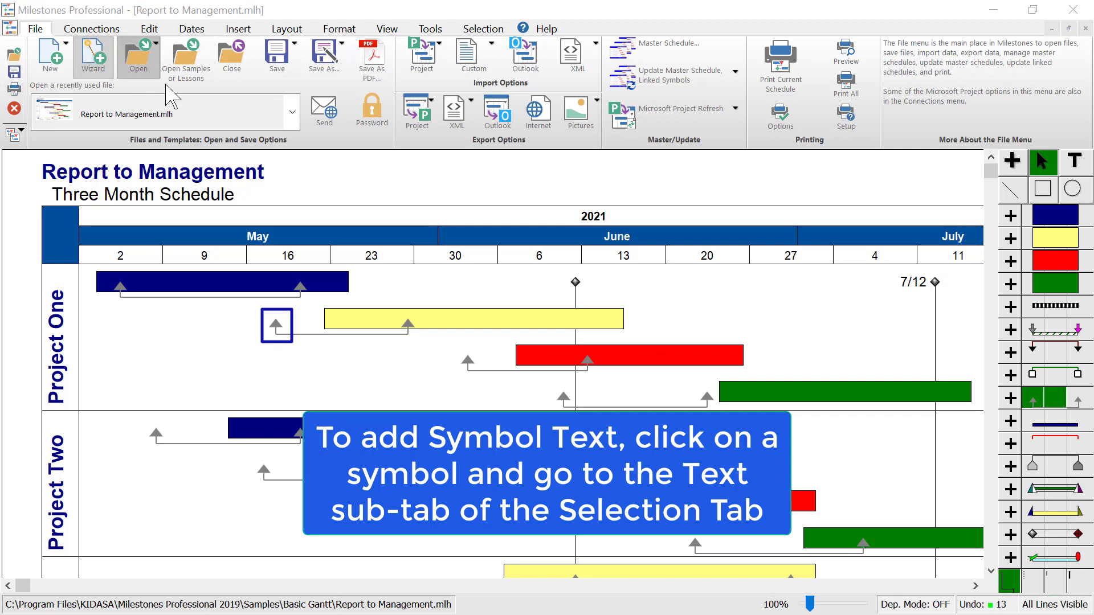
Select the 5/18/2021 symbol just left of the first yellow bar in Project One.
{"action": "left_click", "coordinate": [278, 329]}
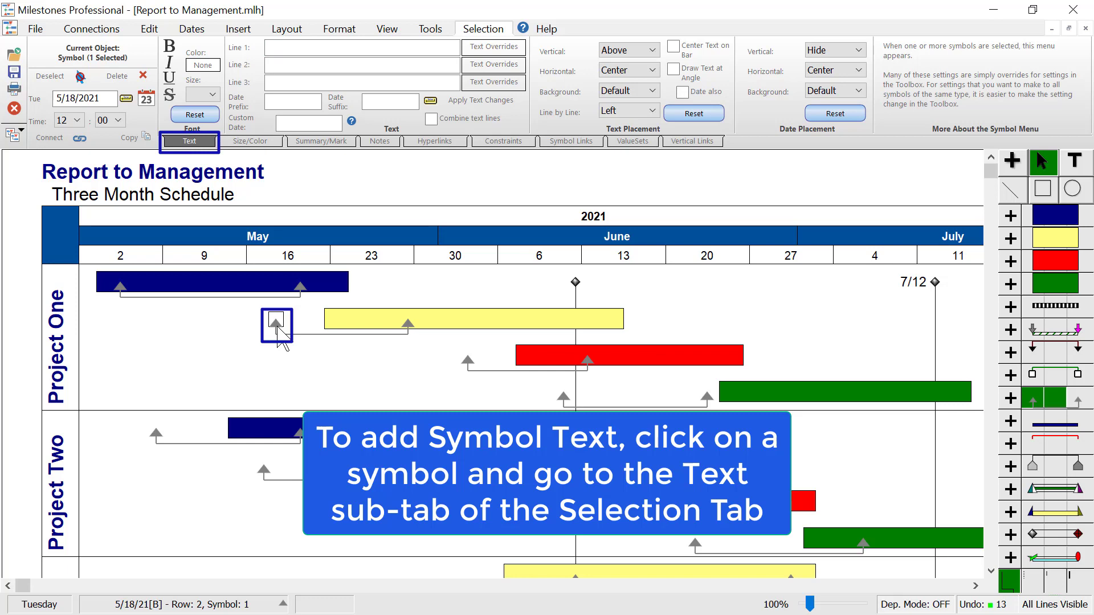
Enter 'Symbol Text' as Line 1 of the 5/18/2021 symbol's text and apply it.
{"action": "left_click", "coordinate": [286, 50]}
{"action": "type", "text": "Symbo"}
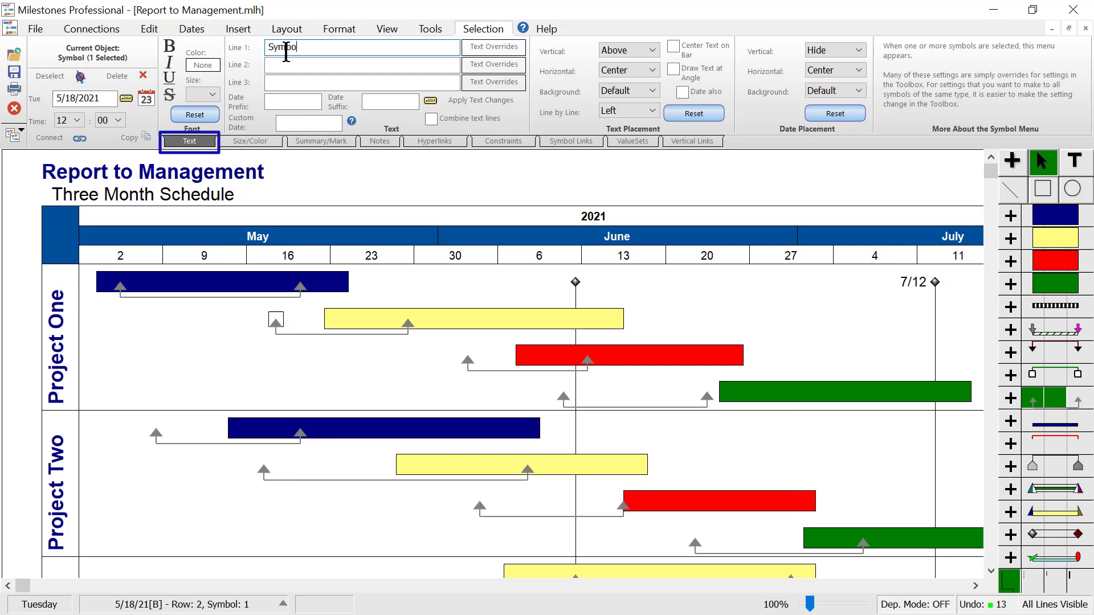
{"action": "type", "text": "l Text"}
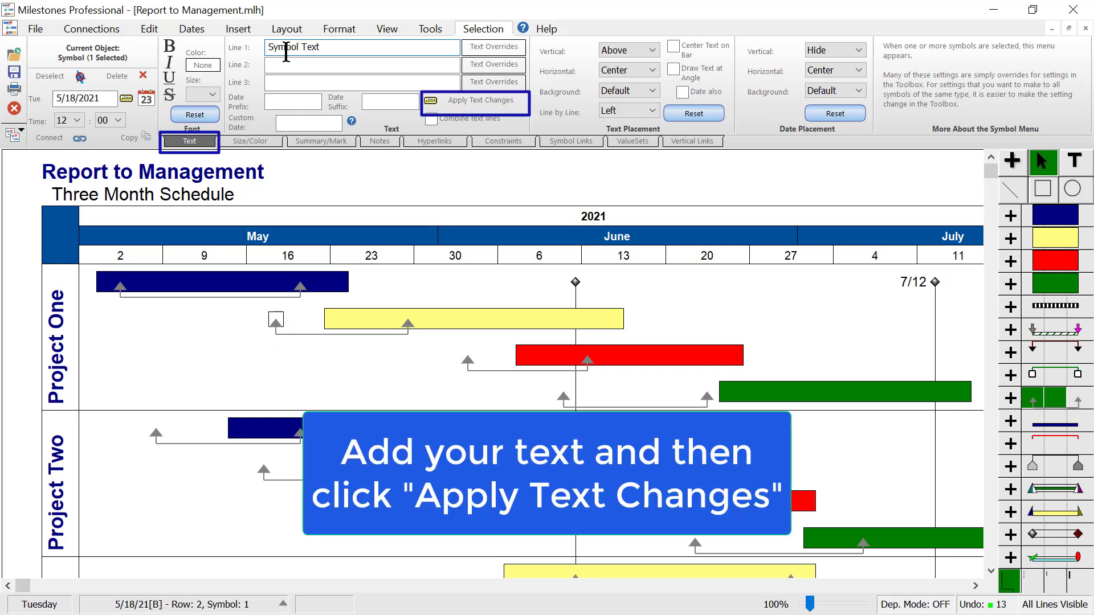
{"action": "left_click", "coordinate": [477, 103]}
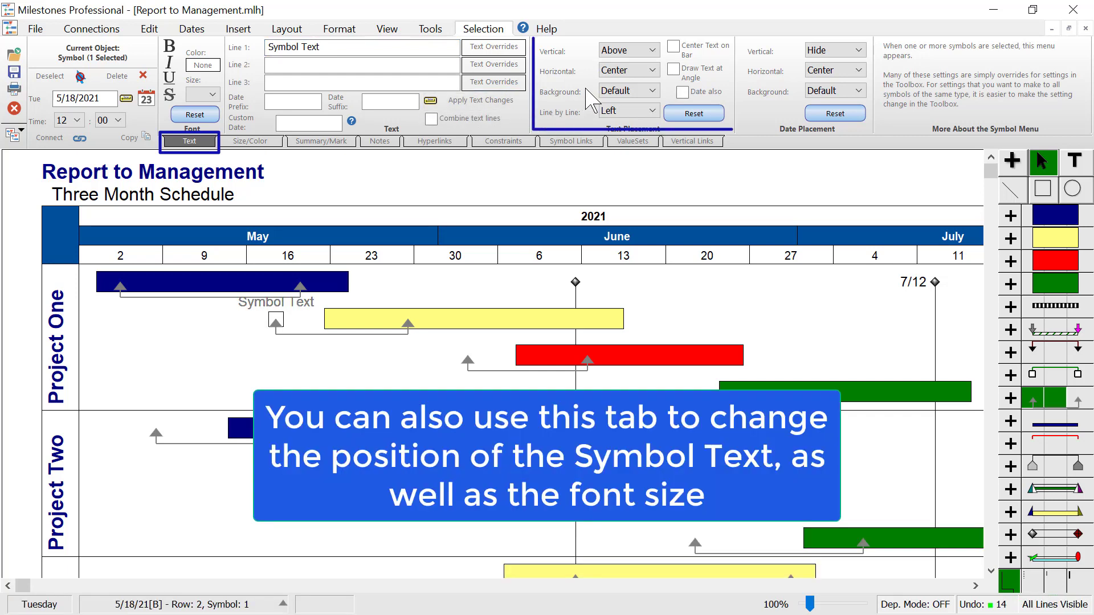
Place the Symbol Text label at Middle vertically and Left horizontally, with font size 10.
{"action": "left_click", "coordinate": [633, 50]}
{"action": "left_click", "coordinate": [635, 75]}
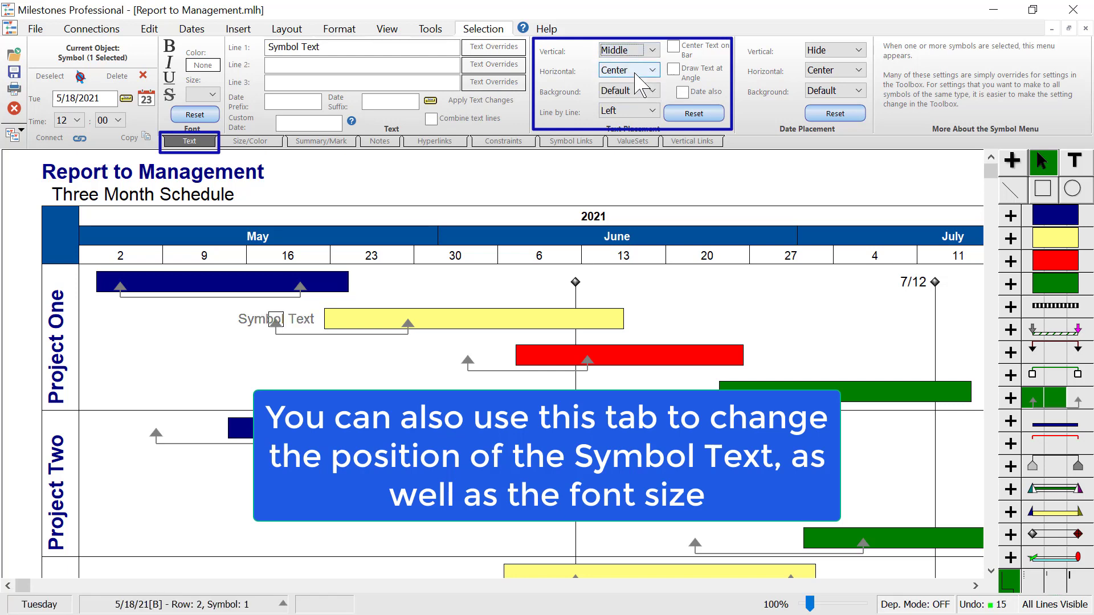
{"action": "left_click", "coordinate": [634, 71]}
{"action": "left_click", "coordinate": [635, 83]}
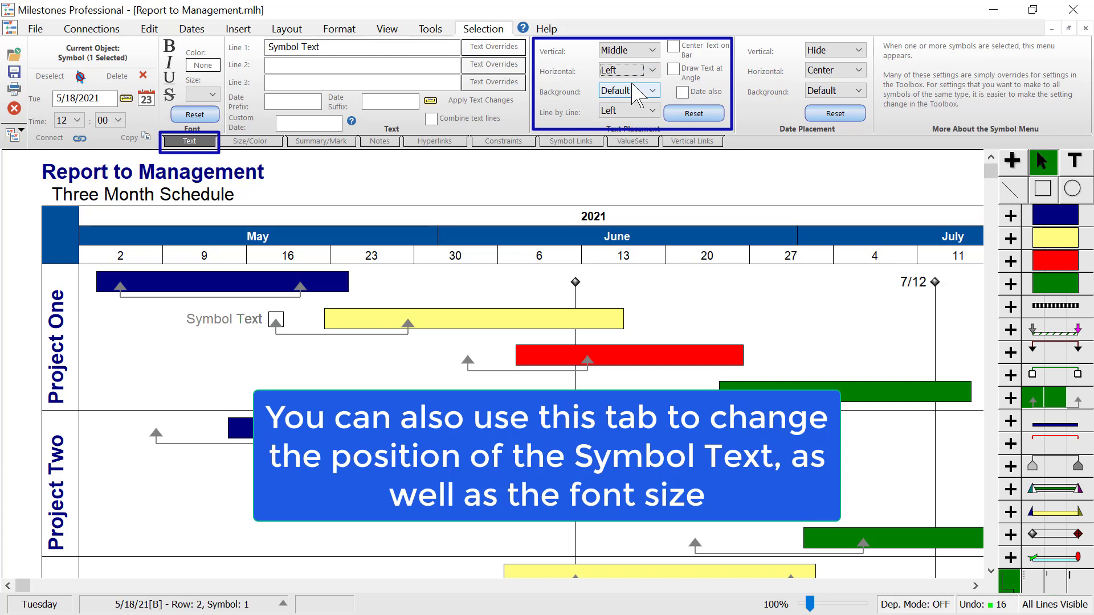
{"action": "left_click", "coordinate": [208, 101]}
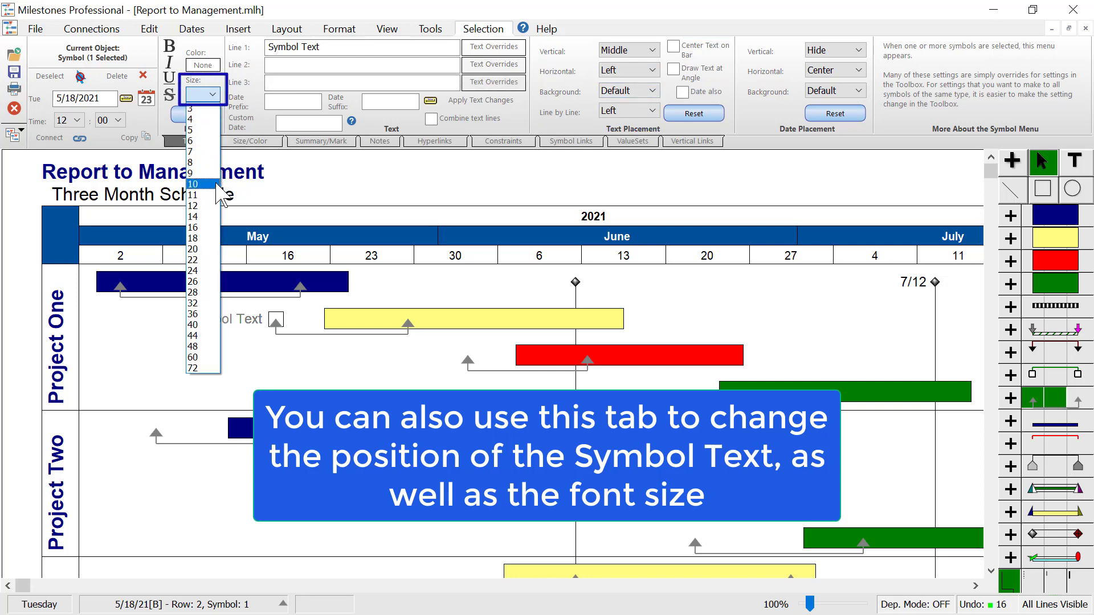
{"action": "left_click", "coordinate": [203, 186]}
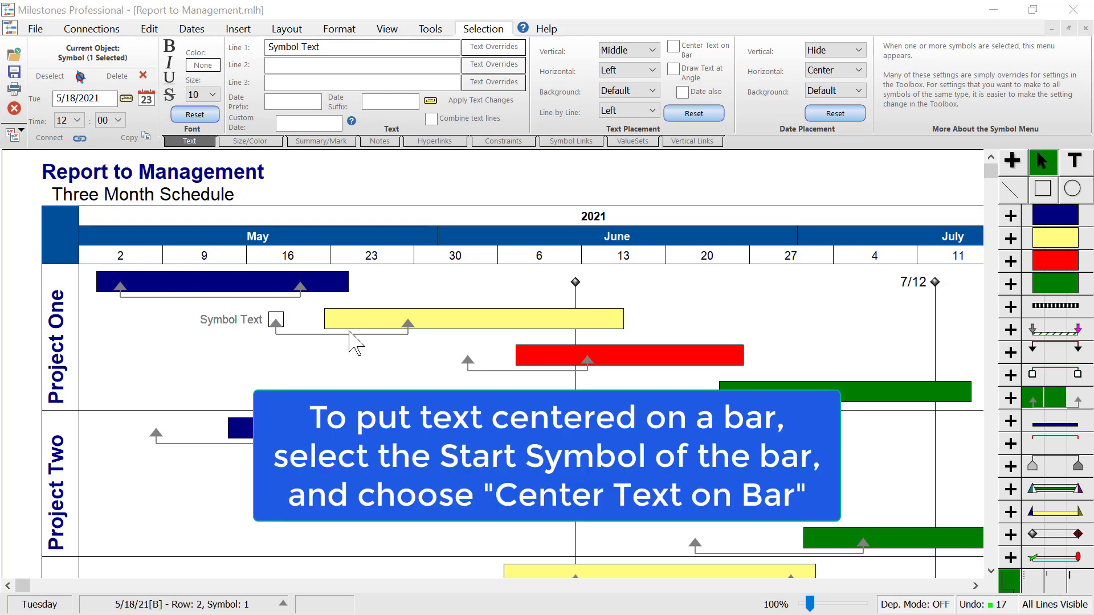
Give the yellow bar's start symbol the Line 1 text 'Bar Text' and apply it.
{"action": "left_click", "coordinate": [326, 321]}
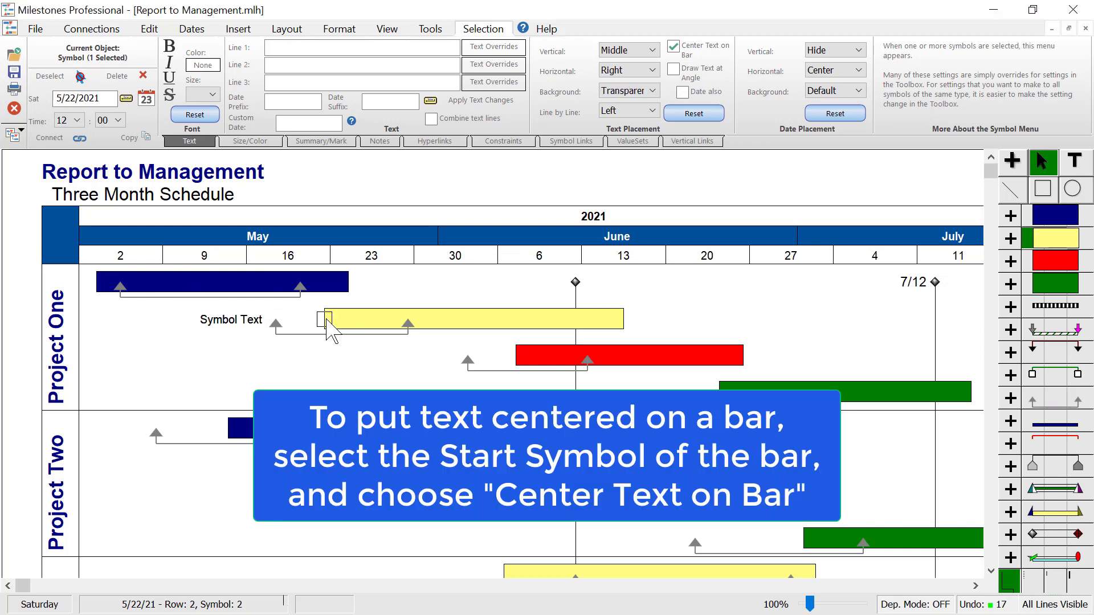
{"action": "left_click", "coordinate": [304, 49]}
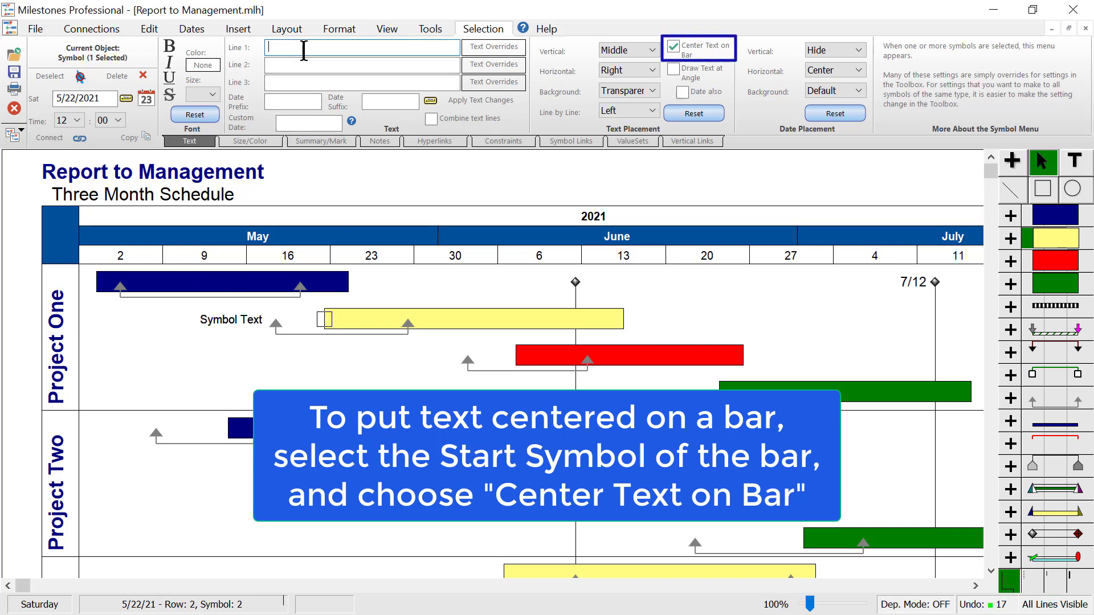
{"action": "type", "text": "Bar Text"}
{"action": "left_click", "coordinate": [471, 105]}
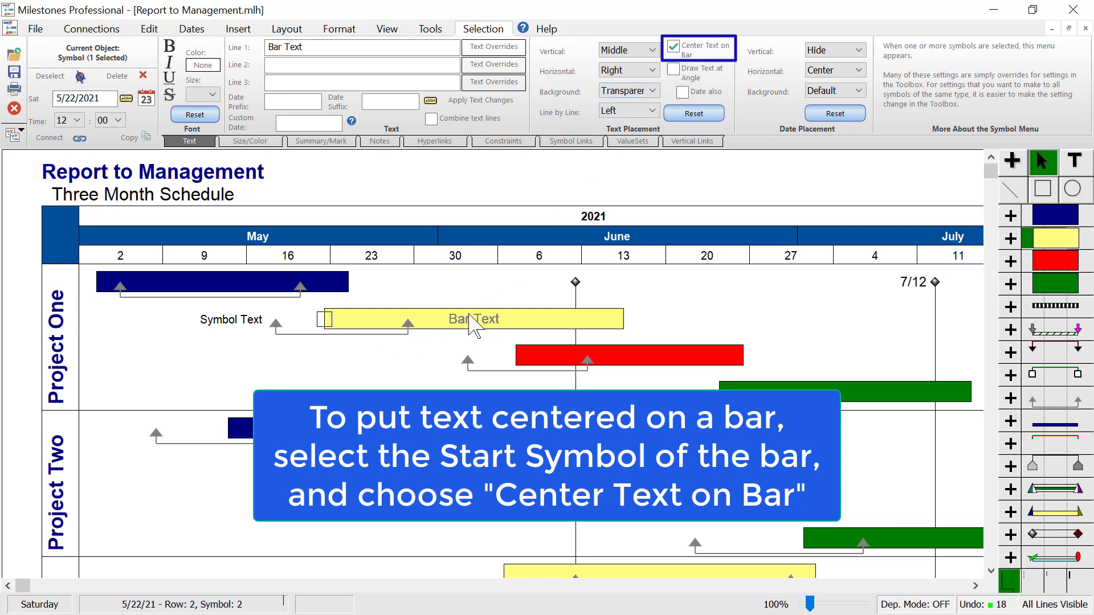
Keep the bar text vertically at Middle inside the bar, then deselect to review it.
{"action": "left_click", "coordinate": [632, 50]}
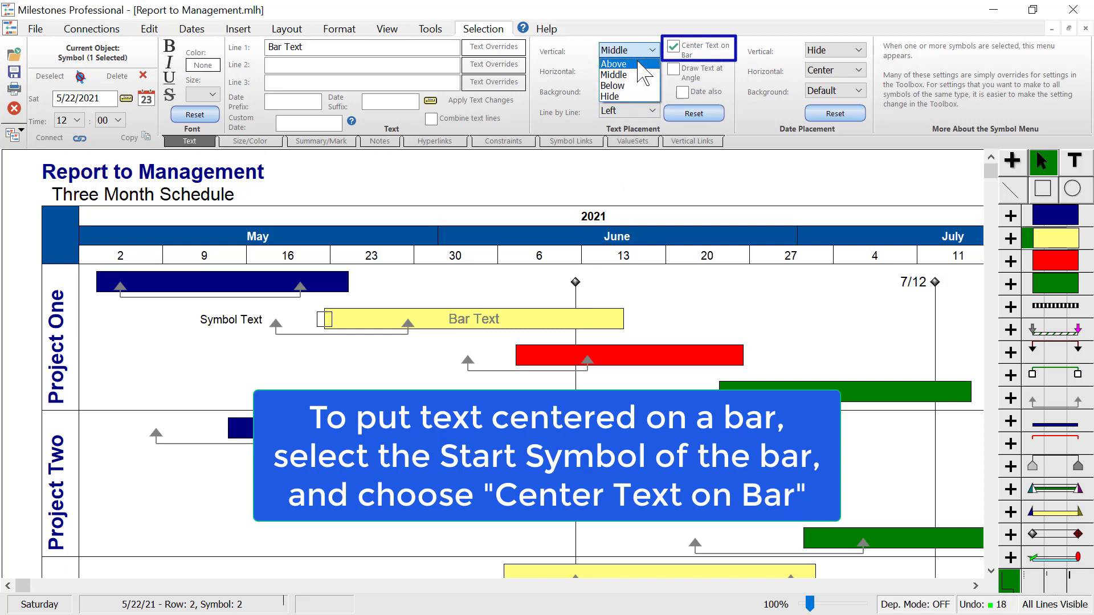
{"action": "left_click", "coordinate": [638, 63]}
{"action": "left_click", "coordinate": [638, 50]}
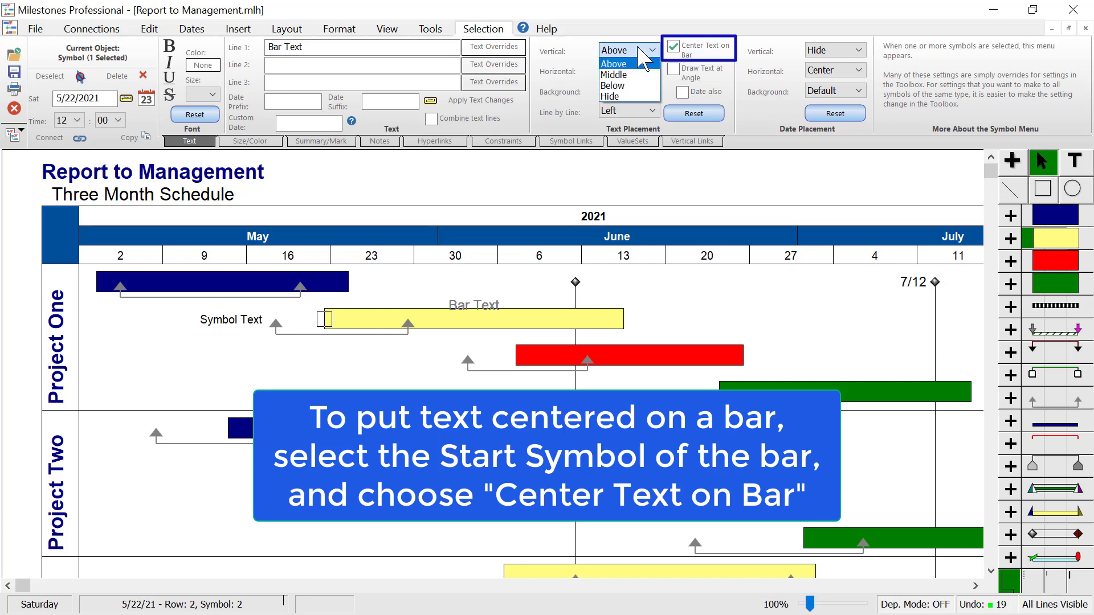
{"action": "left_click", "coordinate": [637, 71]}
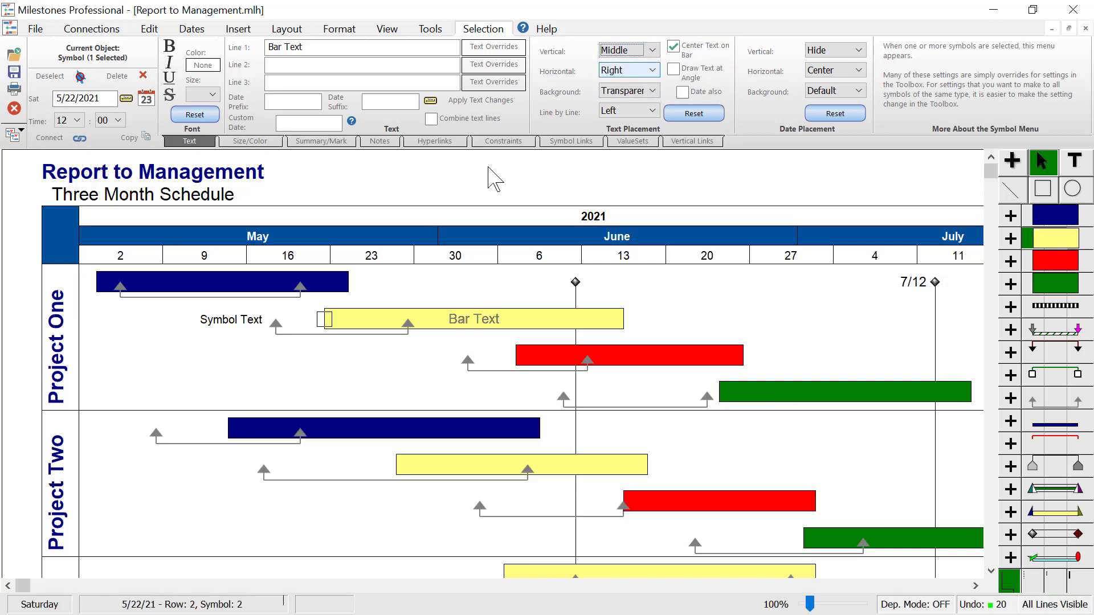
{"action": "left_click", "coordinate": [242, 385]}
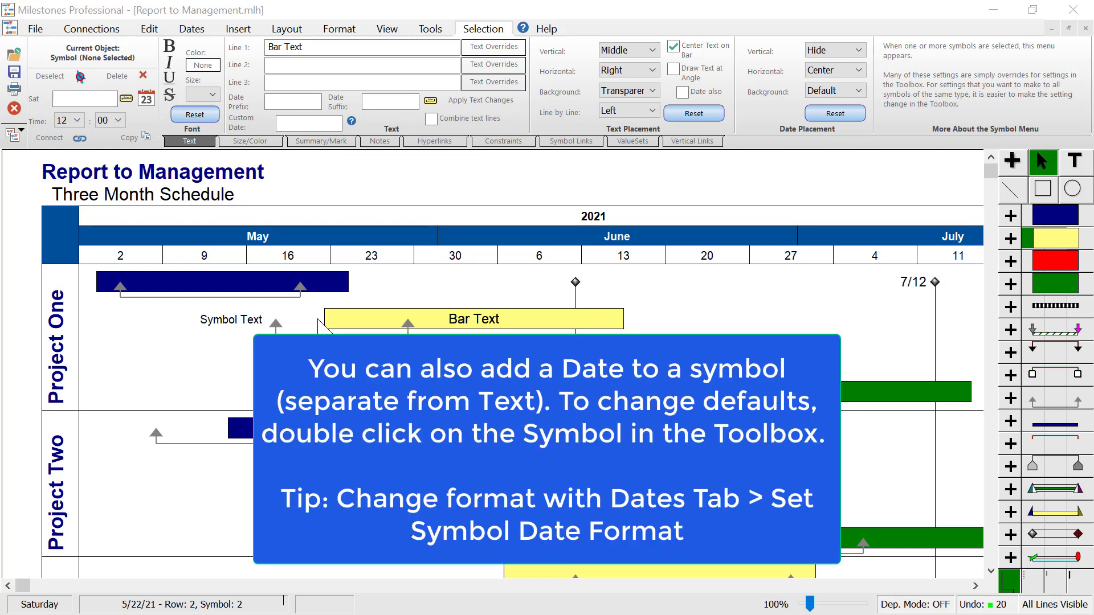
Set the Symbol Text symbol's date placement to Above so 5/18 shows over it.
{"action": "left_click", "coordinate": [275, 325]}
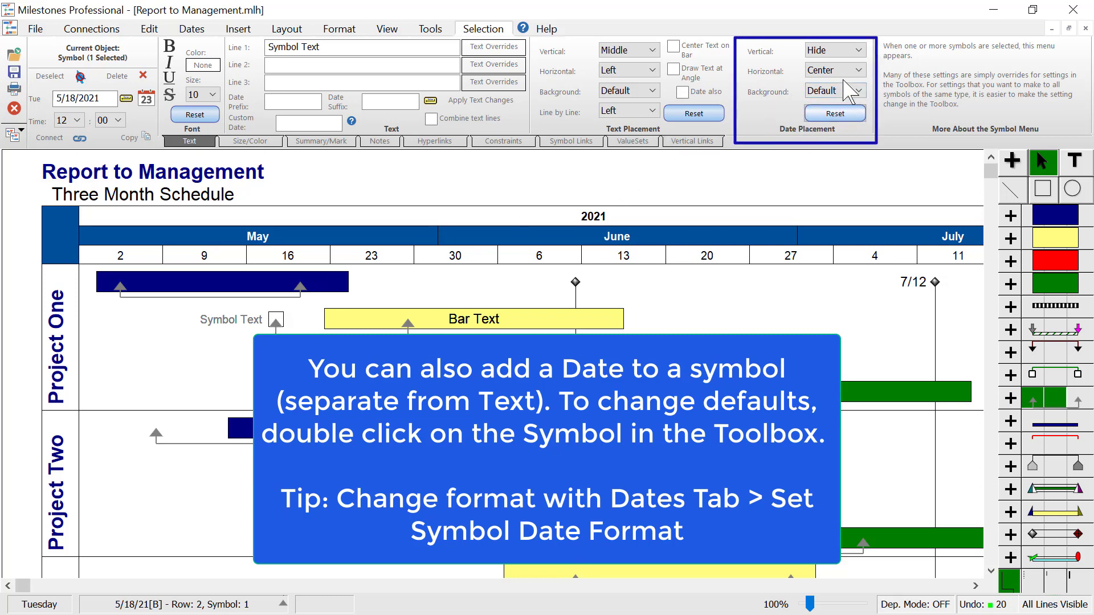
{"action": "left_click", "coordinate": [853, 51]}
{"action": "left_click", "coordinate": [844, 77]}
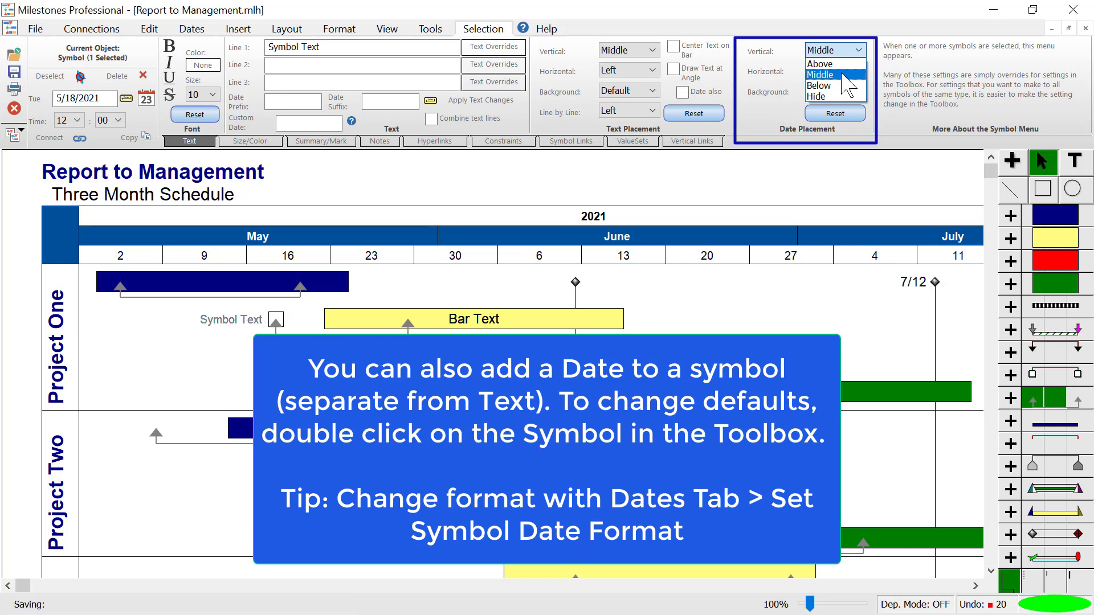
{"action": "left_click", "coordinate": [852, 51]}
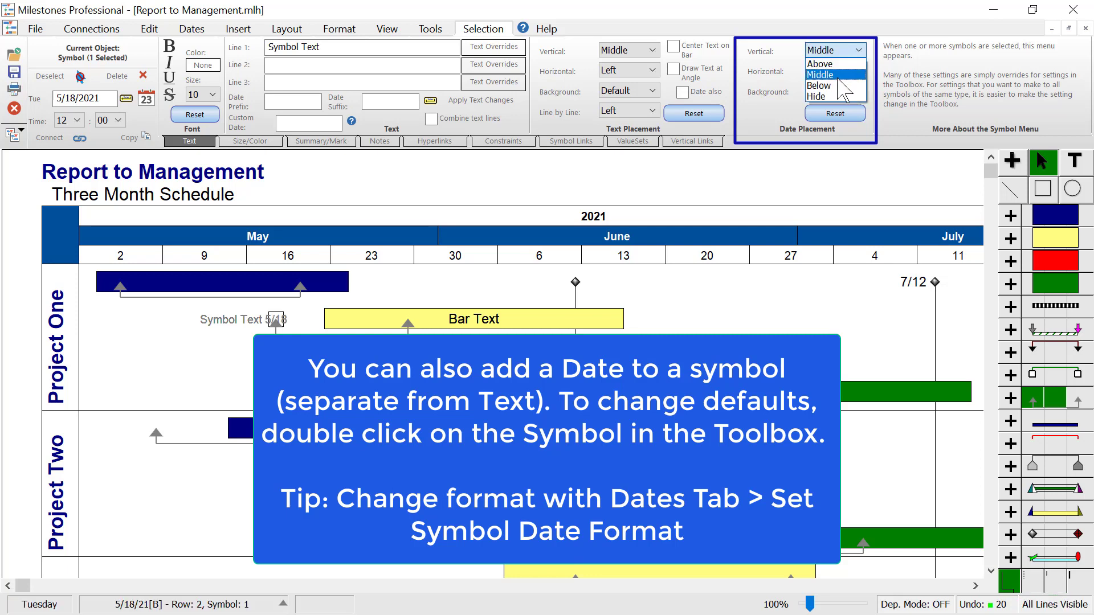
{"action": "left_click", "coordinate": [837, 86]}
{"action": "left_click", "coordinate": [849, 51]}
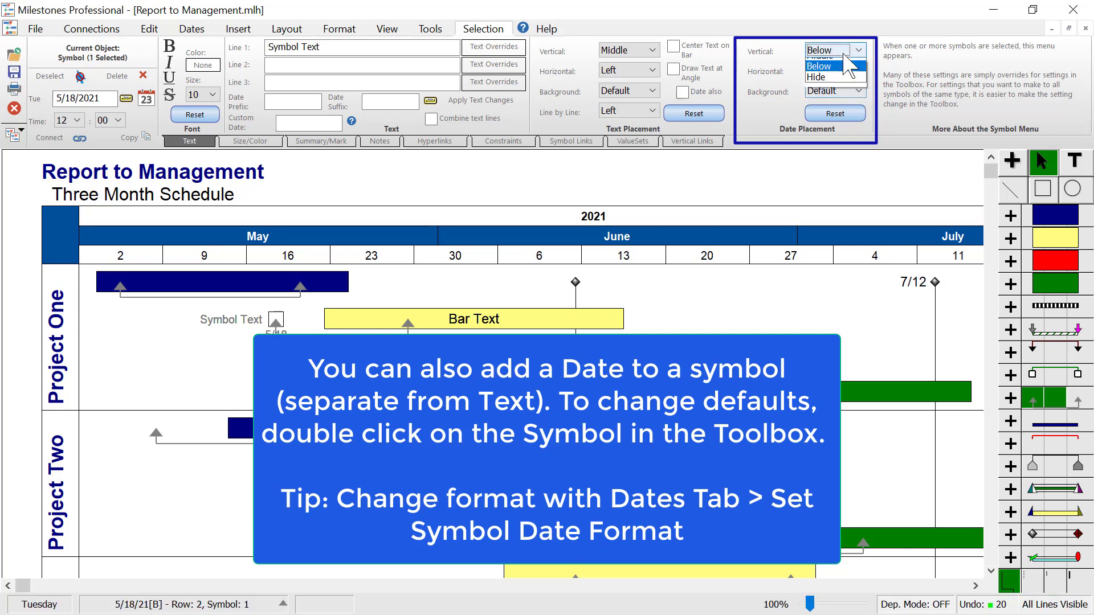
{"action": "left_click", "coordinate": [826, 64]}
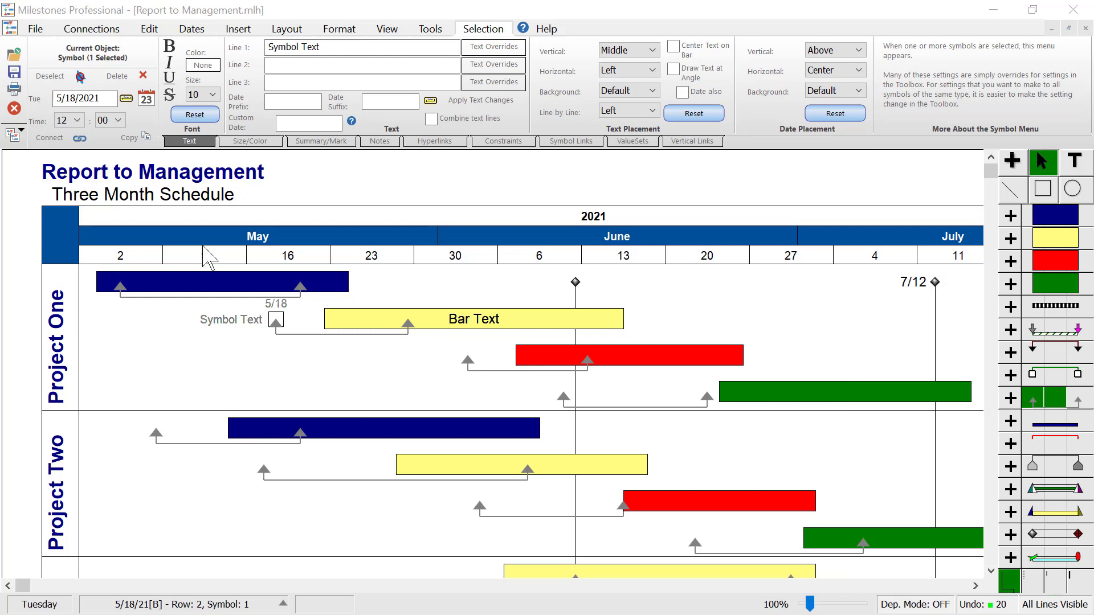
{"action": "left_click", "coordinate": [160, 435]}
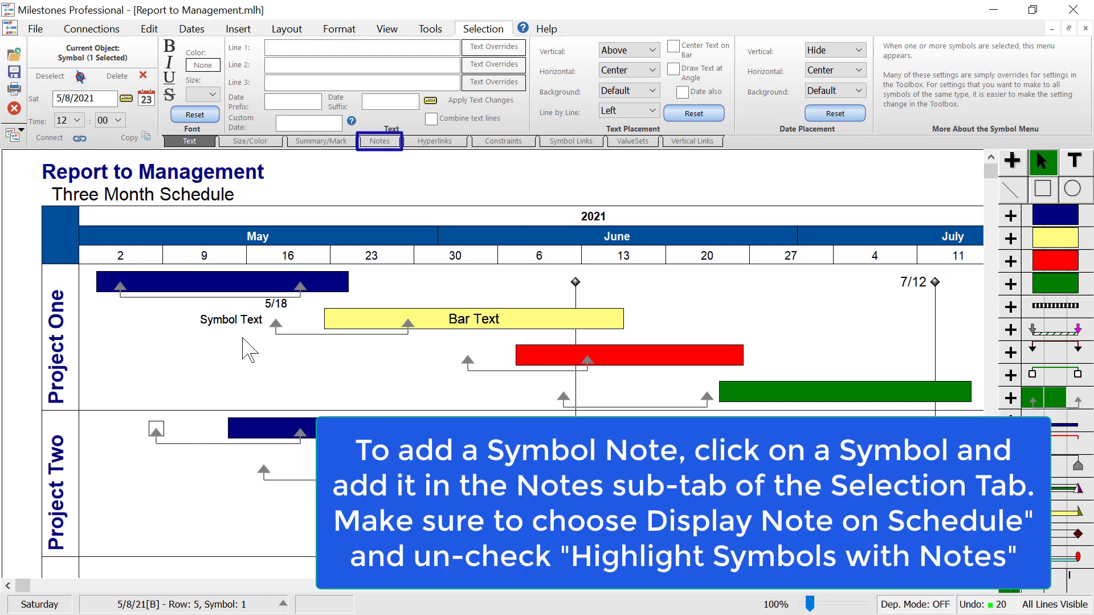
Enter 'Symbol Note' as the first Project Two milestone's note and apply it.
{"action": "left_click", "coordinate": [381, 144]}
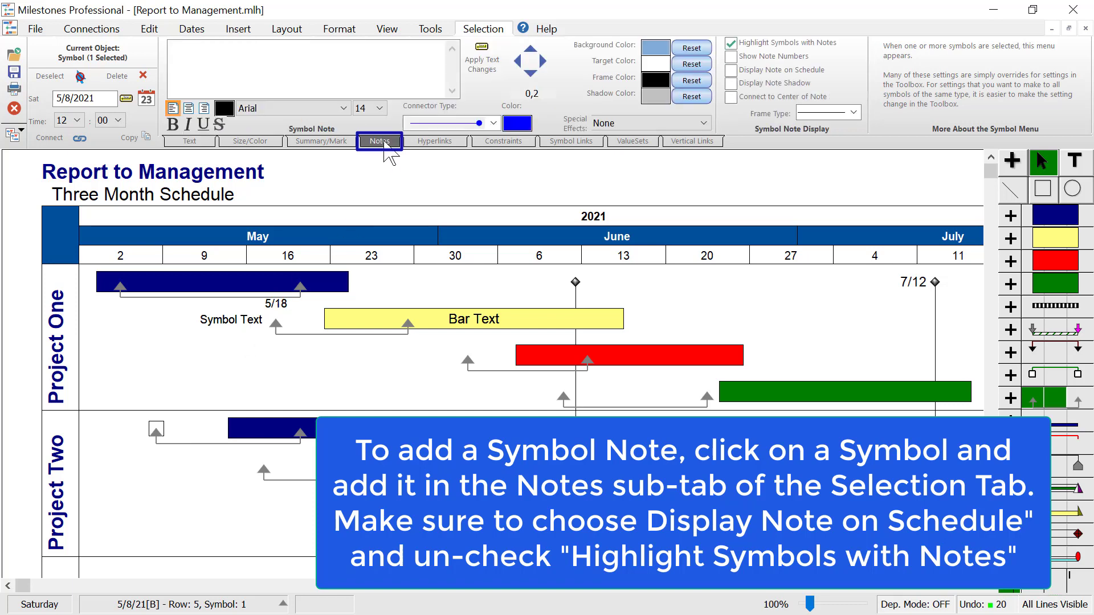
{"action": "left_click", "coordinate": [290, 55]}
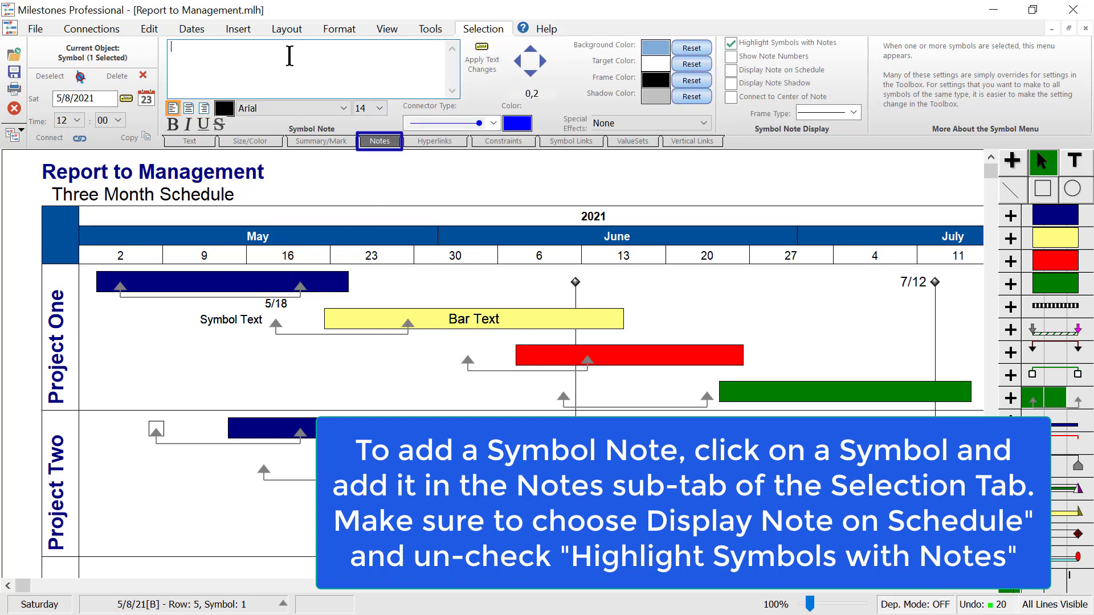
{"action": "type", "text": "Symbol Note"}
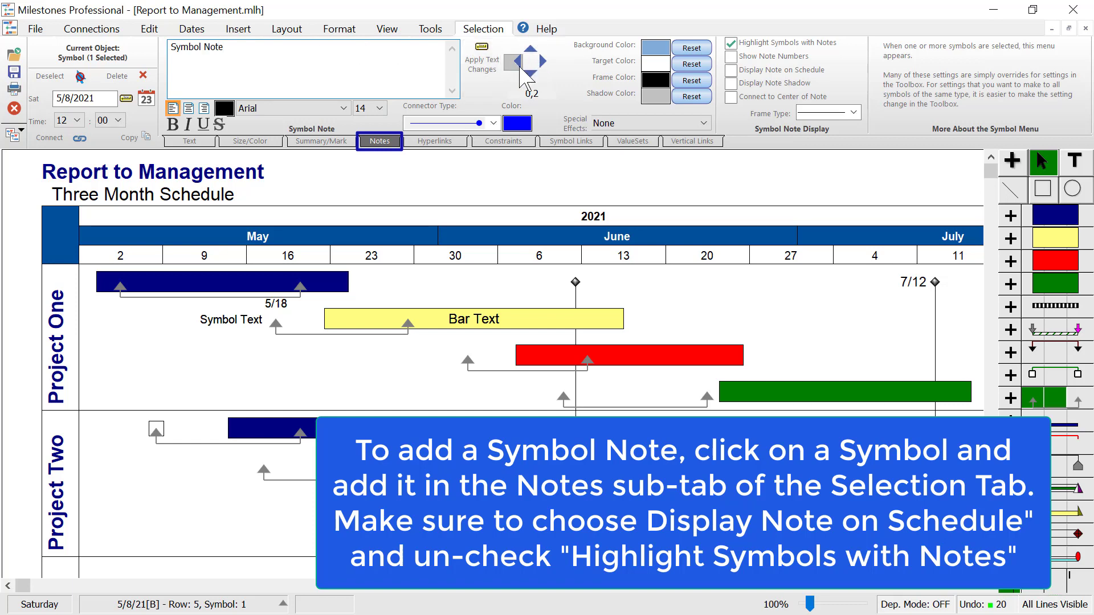
{"action": "left_click", "coordinate": [489, 81]}
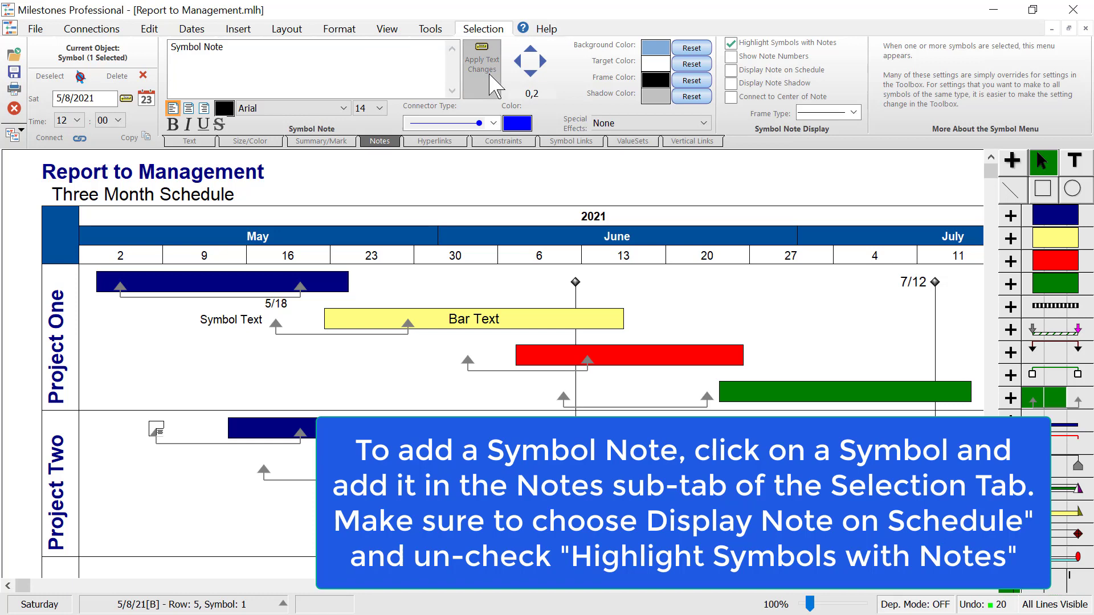
Turn on Display Note on Schedule and drag the note below-left of its milestone.
{"action": "left_click", "coordinate": [762, 85]}
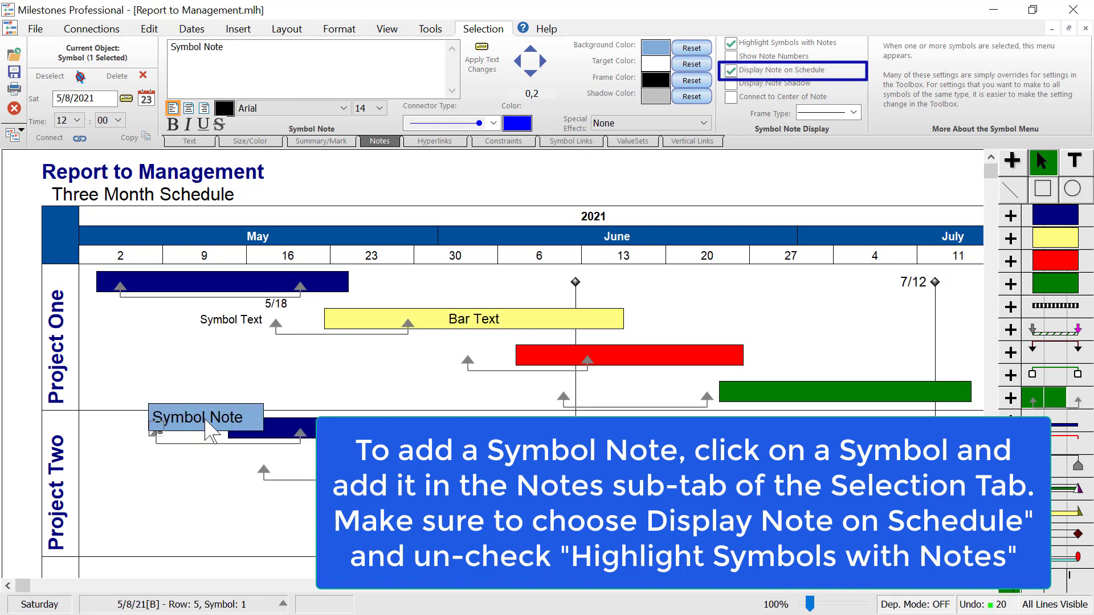
{"action": "left_click_drag", "start_coordinate": [205, 420], "coordinate": [158, 500]}
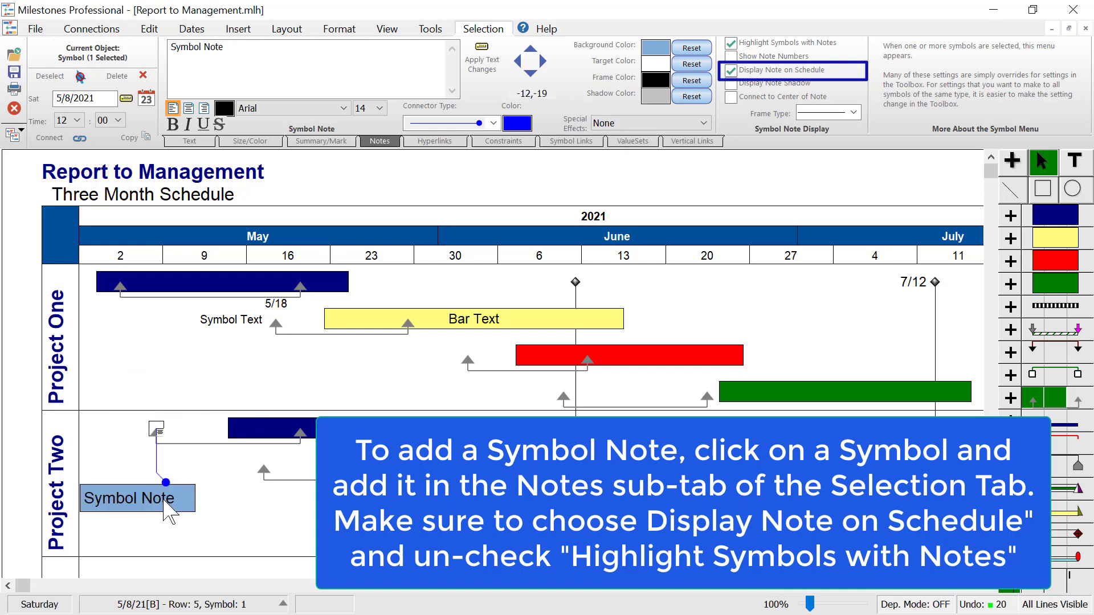
{"action": "left_click_drag", "start_coordinate": [168, 510], "coordinate": [190, 506]}
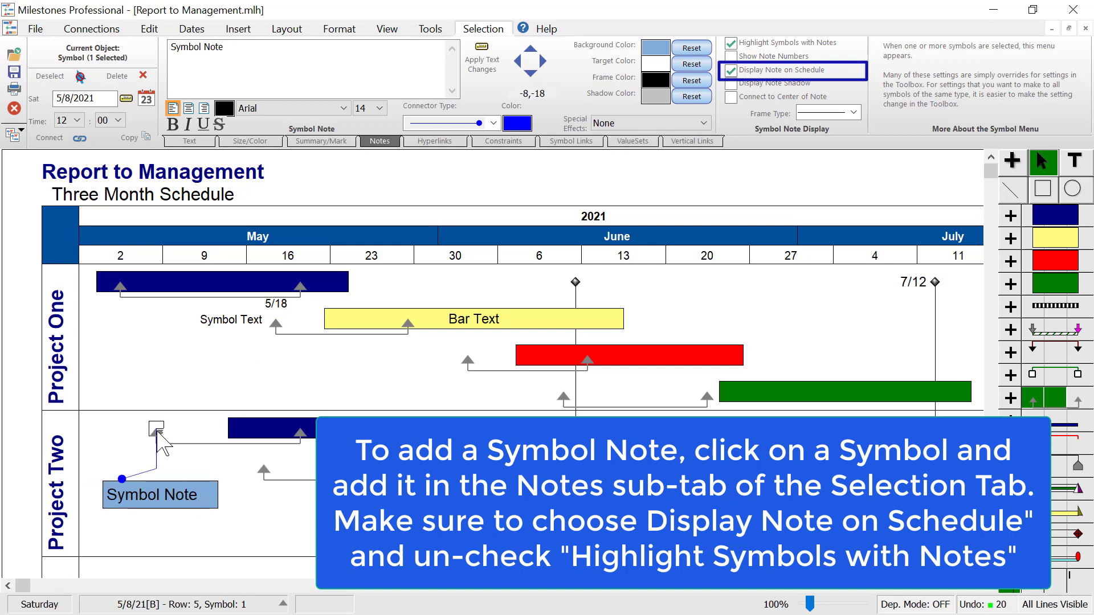
{"action": "mouse_move", "coordinate": [158, 432]}
{"action": "left_mouse_down"}
{"action": "mouse_move", "coordinate": [184, 432]}
{"action": "mouse_move", "coordinate": [159, 433]}
{"action": "left_mouse_up"}
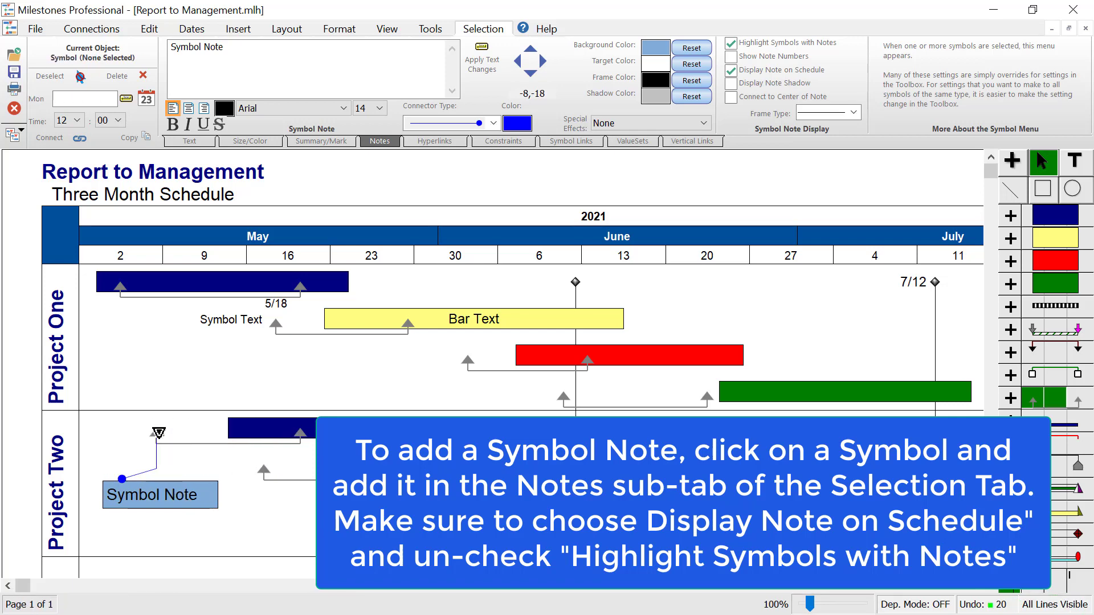
Set the note connector to the tapered wedge style and uncheck Highlight Symbols with Notes.
{"action": "left_click", "coordinate": [159, 434]}
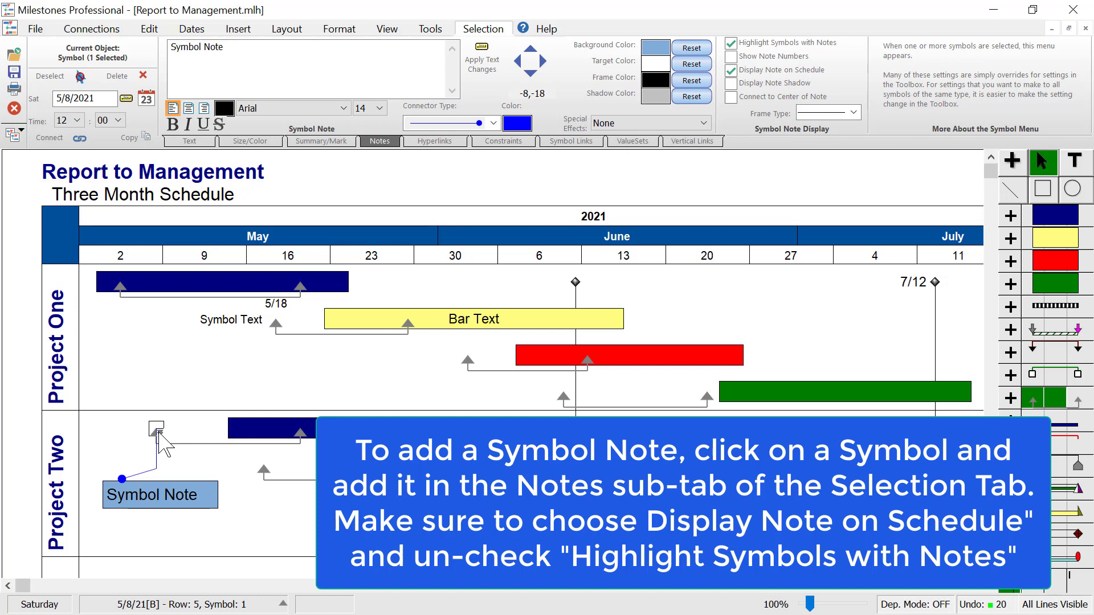
{"action": "left_click", "coordinate": [450, 123]}
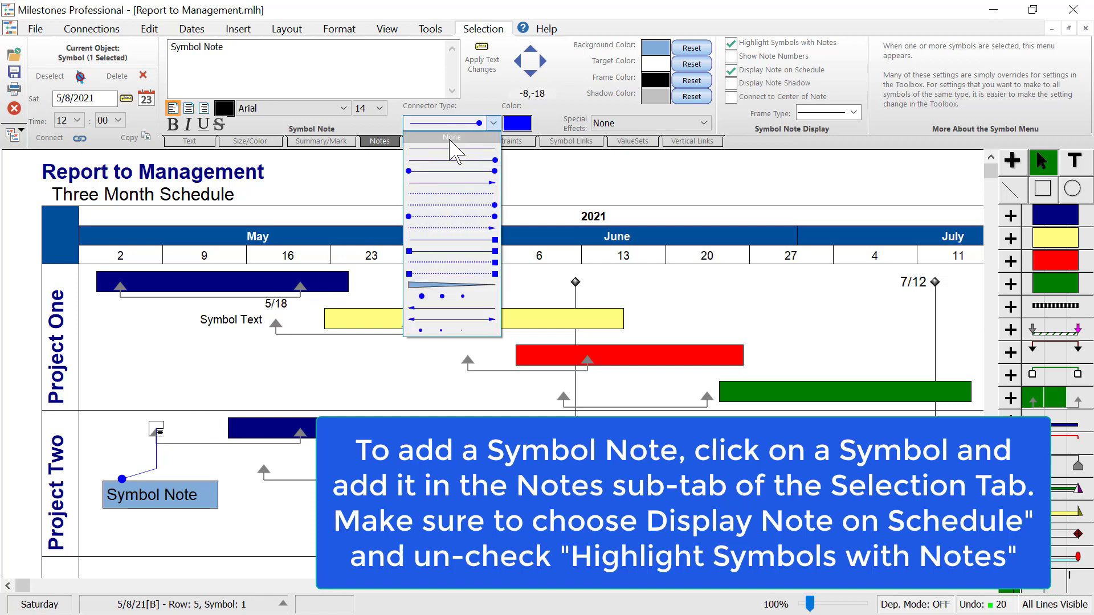
{"action": "left_click", "coordinate": [447, 285]}
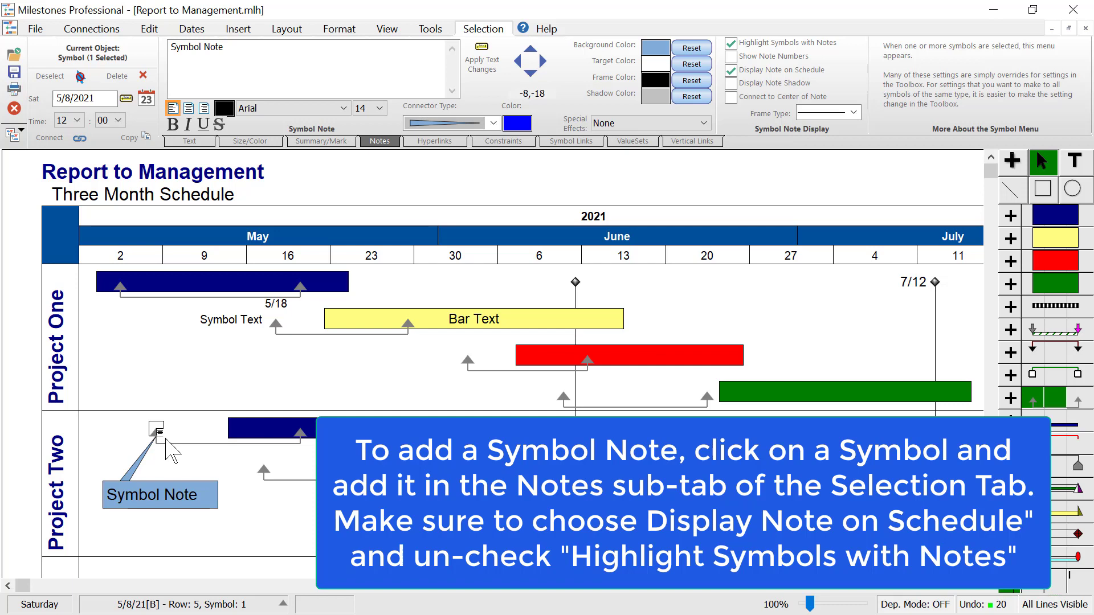
{"action": "left_click", "coordinate": [794, 45]}
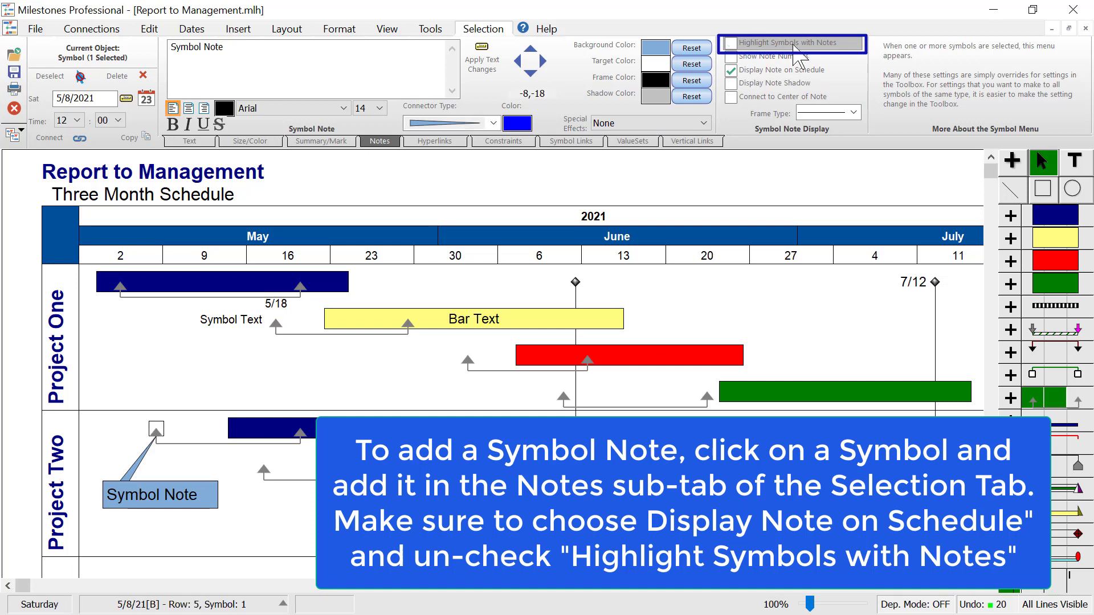